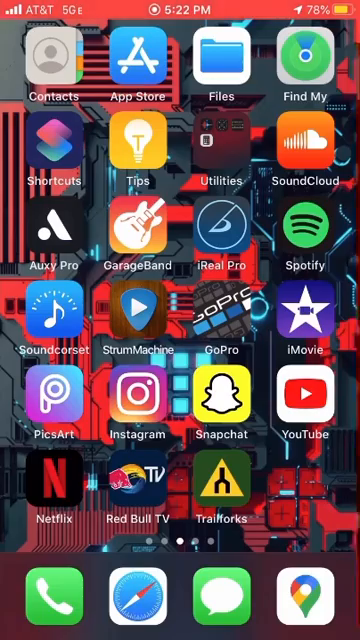
Start a new shortcut in Shortcuts and browse to the Scripting actions.
{"action": "left_click", "coordinate": [54, 158]}
{"action": "left_click", "coordinate": [332, 40]}
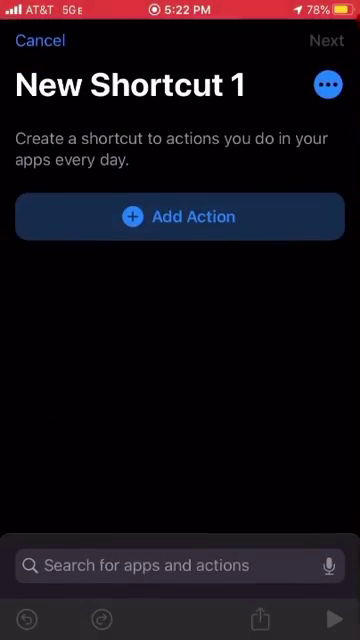
{"action": "left_click", "coordinate": [180, 216]}
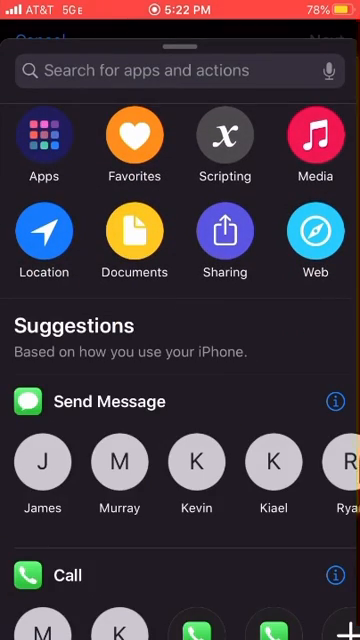
{"action": "left_click", "coordinate": [225, 140]}
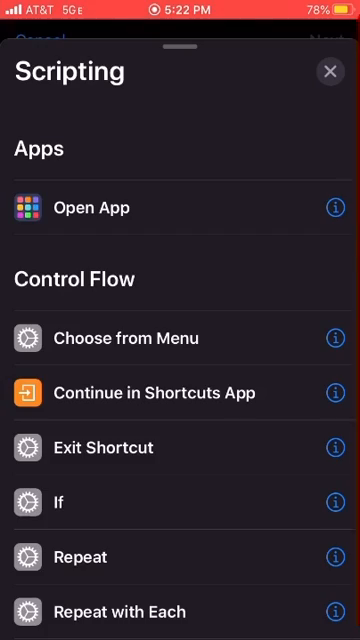
Add an Open App action and set its app to Snapchat.
{"action": "left_click", "coordinate": [91, 207]}
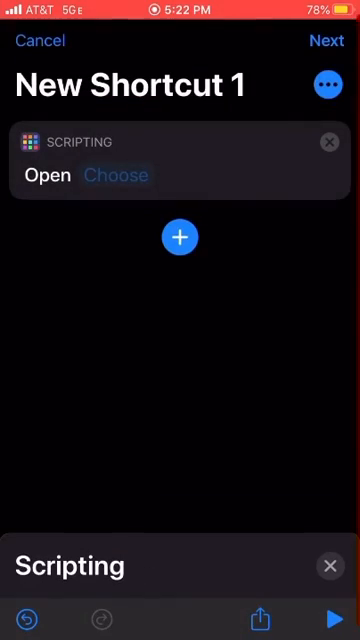
{"action": "left_click", "coordinate": [116, 175]}
{"action": "scroll", "coordinate": [180, 400], "scroll_direction": "down", "scroll_amount": 4}
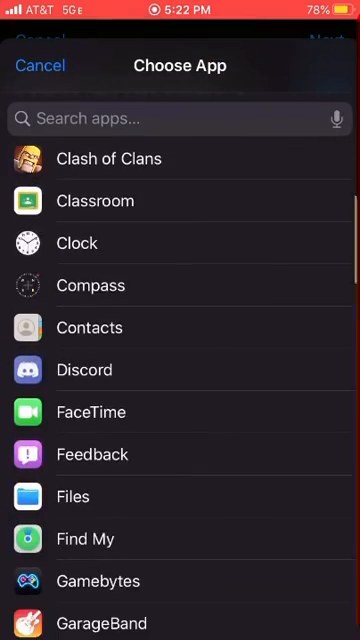
{"action": "scroll", "coordinate": [180, 400], "scroll_direction": "down", "scroll_amount": 5}
{"action": "scroll", "coordinate": [180, 400], "scroll_direction": "down", "scroll_amount": 3}
{"action": "scroll", "coordinate": [180, 400], "scroll_direction": "down", "scroll_amount": 2}
{"action": "scroll", "coordinate": [180, 400], "scroll_direction": "down", "scroll_amount": 3}
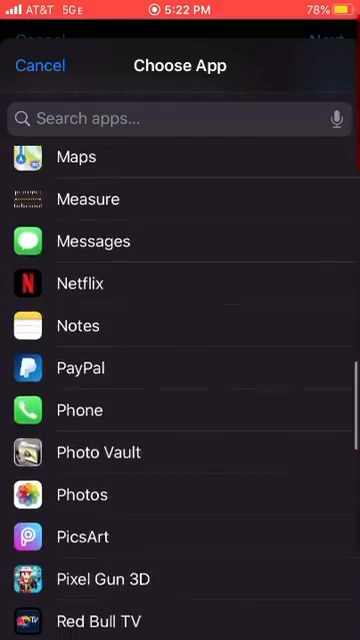
{"action": "scroll", "coordinate": [180, 400], "scroll_direction": "down", "scroll_amount": 4}
{"action": "scroll", "coordinate": [180, 400], "scroll_direction": "down", "scroll_amount": 3}
{"action": "scroll", "coordinate": [180, 400], "scroll_direction": "down", "scroll_amount": 2}
{"action": "left_click", "coordinate": [91, 403]}
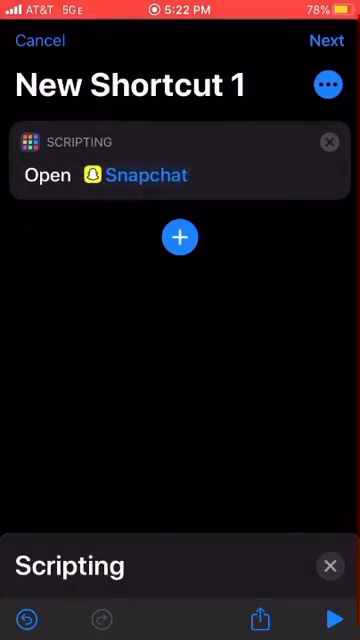
Name the shortcut 'Snapchat' and save it to My Shortcuts.
{"action": "left_click", "coordinate": [326, 40]}
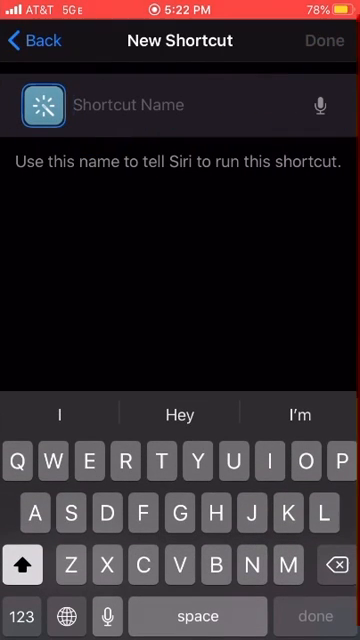
{"action": "type", "text": "Sna"}
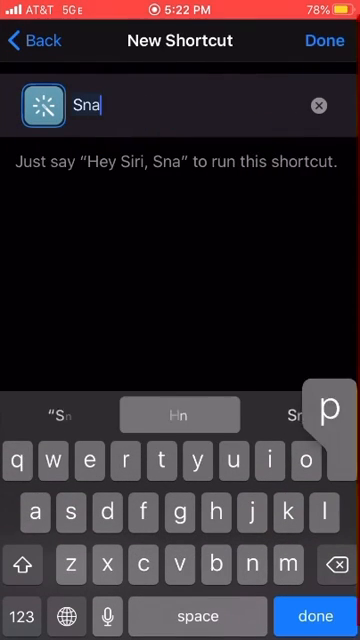
{"action": "type", "text": "pchat"}
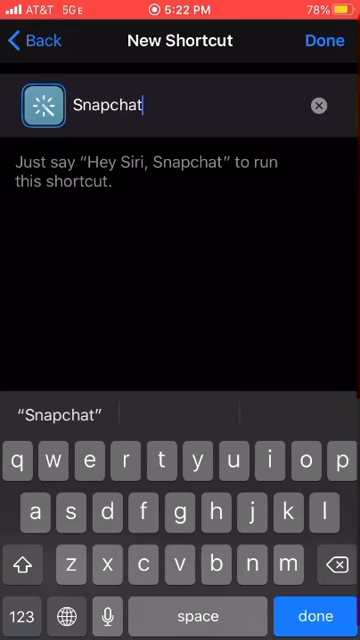
{"action": "left_click", "coordinate": [324, 40]}
{"action": "scroll", "coordinate": [180, 350], "scroll_direction": "down", "scroll_amount": 2}
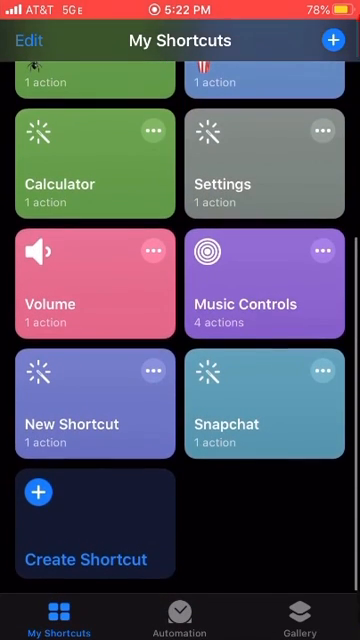
Return to the home screen, screenshot it and open the screenshot in Markup.
{"action": "key", "text": "super"}
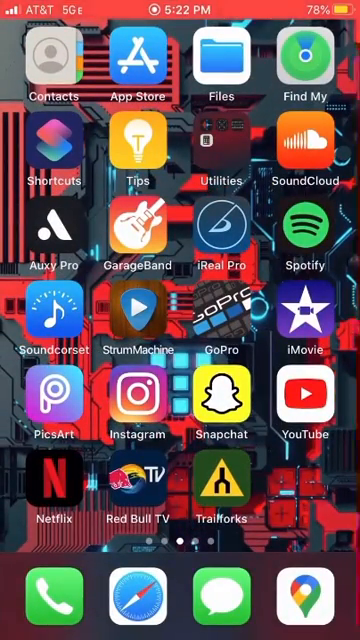
{"action": "key", "text": "super+shift+3"}
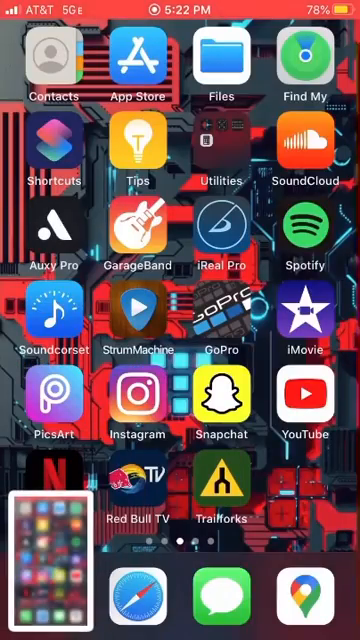
{"action": "left_click", "coordinate": [50, 560]}
Crop the screenshot down to a small patch of plain red wallpaper.
{"action": "left_click_drag", "start_coordinate": [34, 320], "coordinate": [249, 320]}
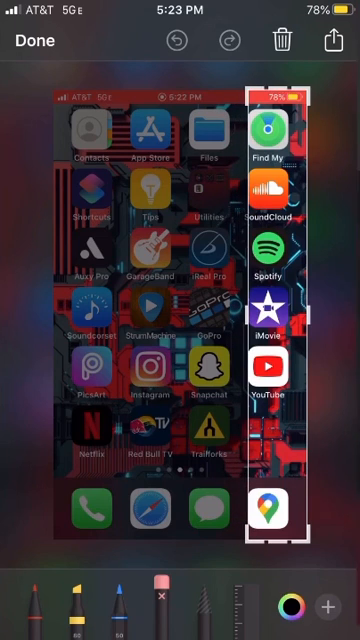
{"action": "left_click_drag", "start_coordinate": [310, 318], "coordinate": [293, 318]}
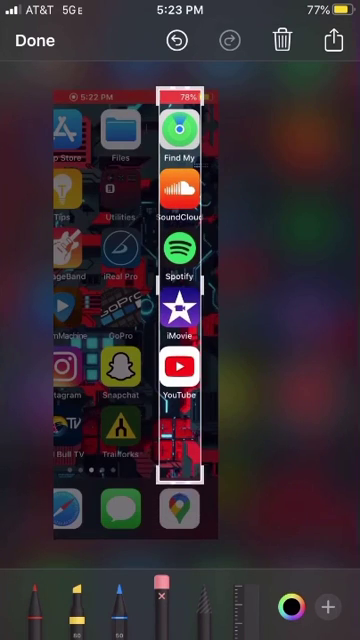
{"action": "left_click_drag", "start_coordinate": [268, 543], "coordinate": [268, 445]}
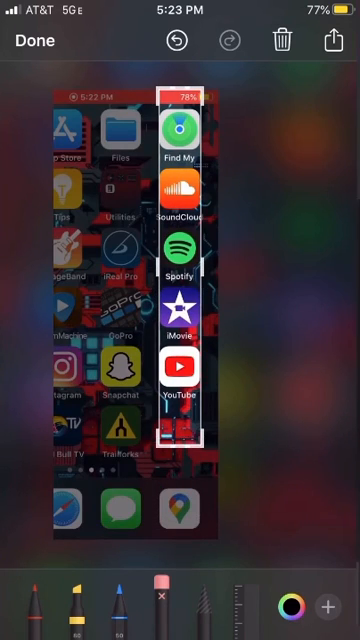
{"action": "left_click_drag", "start_coordinate": [180, 90], "coordinate": [180, 490]}
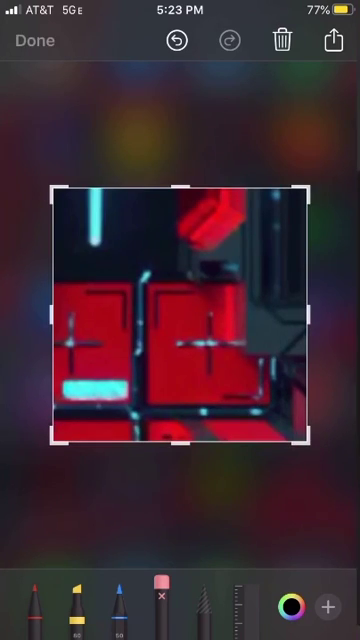
Finish editing and save the cropped wallpaper patch to Photos.
{"action": "left_click", "coordinate": [35, 40]}
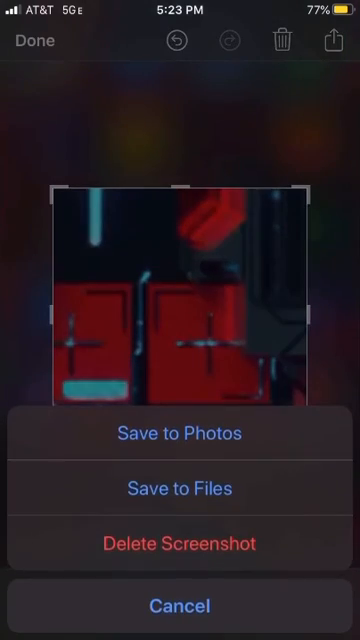
{"action": "left_click", "coordinate": [180, 432]}
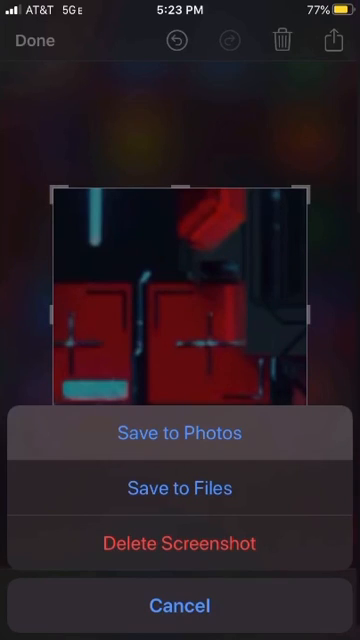
{"action": "left_click", "coordinate": [180, 543]}
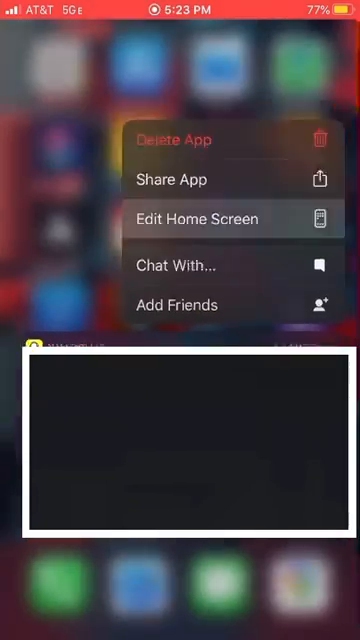
Enter home screen editing and move Snapchat into the Utilities folder.
{"action": "left_click", "coordinate": [159, 179]}
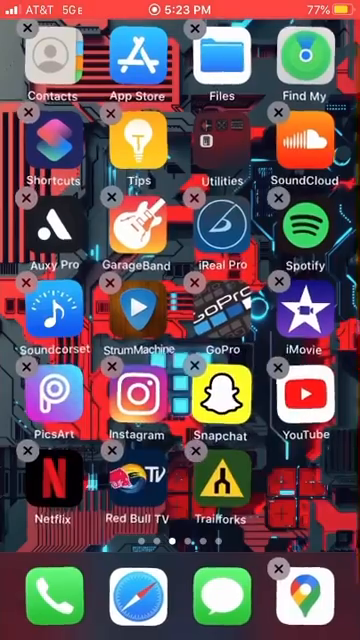
{"action": "left_click_drag", "start_coordinate": [219, 398], "coordinate": [216, 158]}
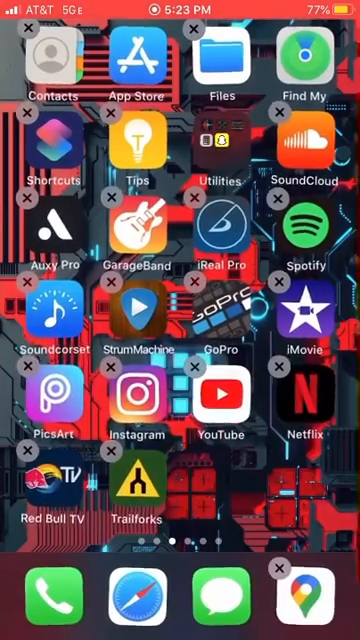
{"action": "left_click", "coordinate": [219, 158]}
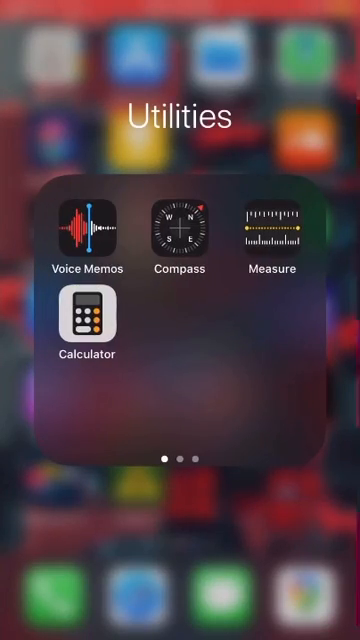
{"action": "left_click", "coordinate": [180, 560]}
Bring Gamebytes from the games page to the first page's bottom row beside Trailforks.
{"action": "left_click_drag", "start_coordinate": [280, 350], "coordinate": [60, 350]}
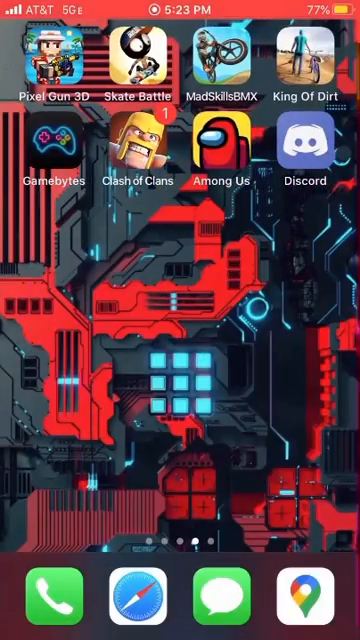
{"action": "left_click", "coordinate": [53, 140]}
{"action": "left_click", "coordinate": [100, 204]}
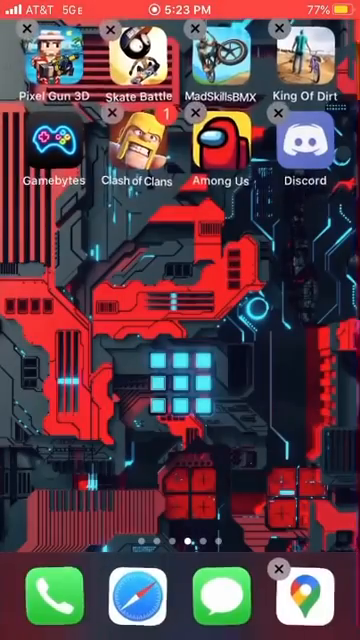
{"action": "mouse_move", "coordinate": [53, 140]}
{"action": "left_mouse_down"}
{"action": "mouse_move", "coordinate": [5, 500]}
{"action": "mouse_move", "coordinate": [220, 490]}
{"action": "left_mouse_up"}
{"action": "left_click", "coordinate": [180, 300]}
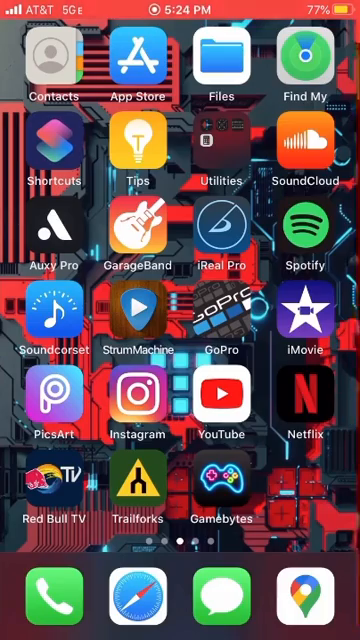
Share the Snapchat shortcut via Add to Home Screen with its name erased to blank.
{"action": "left_click", "coordinate": [53, 150]}
{"action": "left_click", "coordinate": [264, 404]}
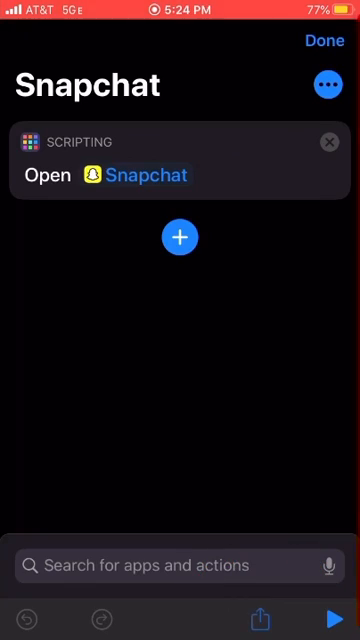
{"action": "left_click", "coordinate": [260, 619]}
{"action": "scroll", "coordinate": [180, 450], "scroll_direction": "down", "scroll_amount": 5}
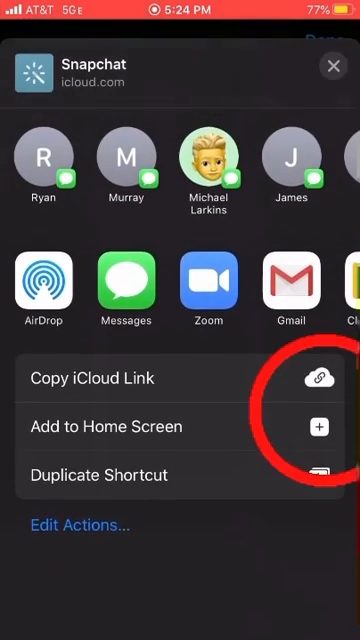
{"action": "left_click", "coordinate": [106, 427]}
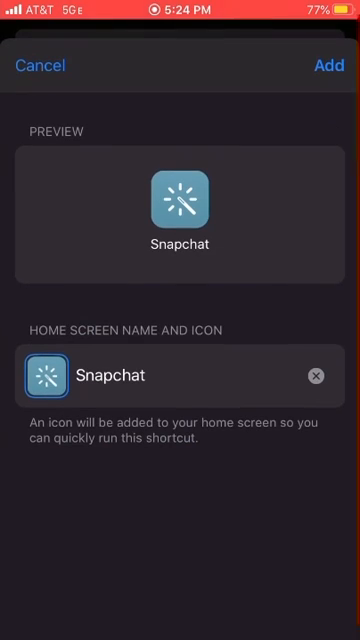
{"action": "left_click", "coordinate": [180, 375]}
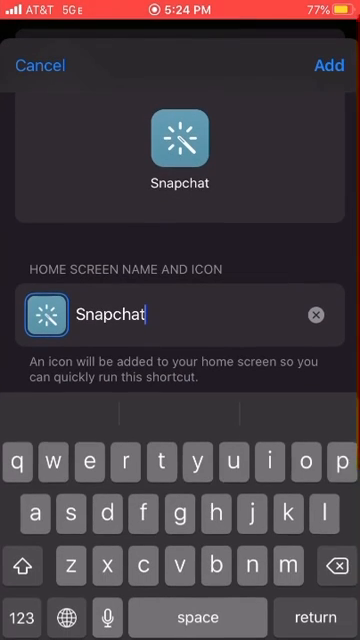
{"action": "key", "text": "BackSpace"}
{"action": "key", "text": "BackSpace"}
{"action": "key", "text": "BackSpace"}
{"action": "key", "text": "BackSpace"}
{"action": "key", "text": "BackSpace"}
{"action": "key", "text": "BackSpace"}
{"action": "key", "text": "BackSpace"}
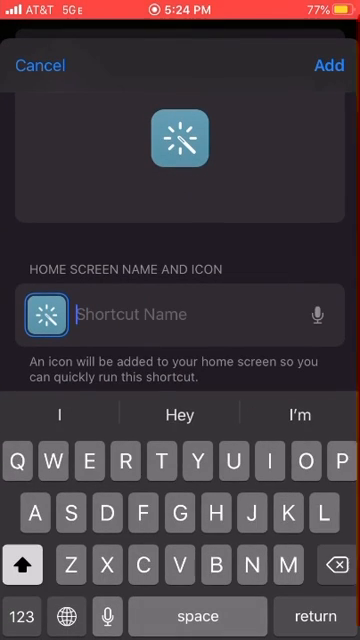
Set the home screen icon to the cropped red wallpaper photo and add it.
{"action": "left_click", "coordinate": [46, 314]}
{"action": "left_click", "coordinate": [180, 541]}
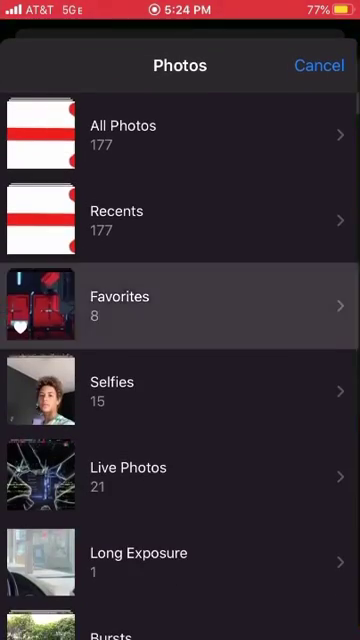
{"action": "left_click", "coordinate": [180, 305]}
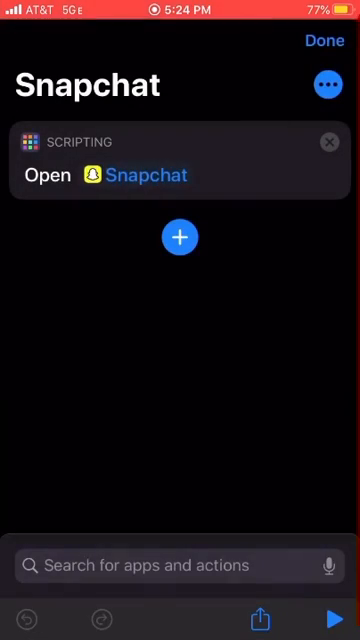
{"action": "left_click", "coordinate": [324, 40]}
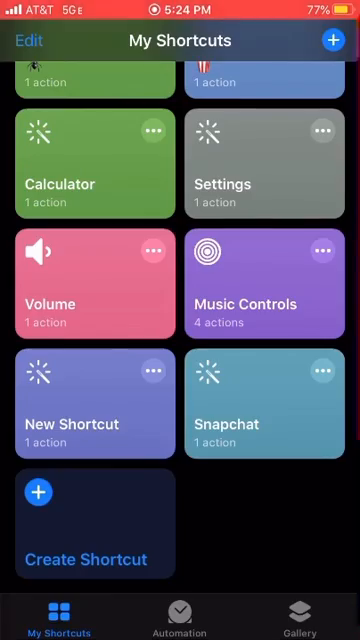
Go home and launch Snapchat through the invisible wallpaper-matching icon.
{"action": "key", "text": "super"}
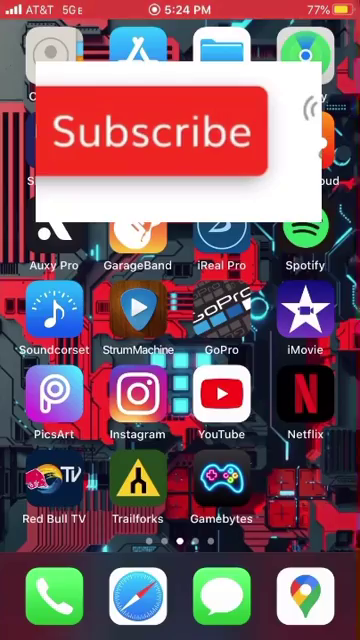
{"action": "left_click", "coordinate": [137, 310]}
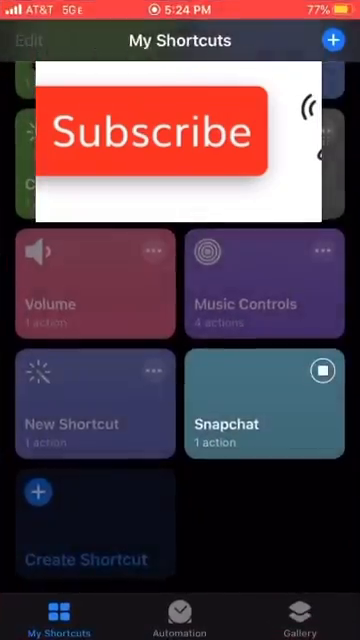